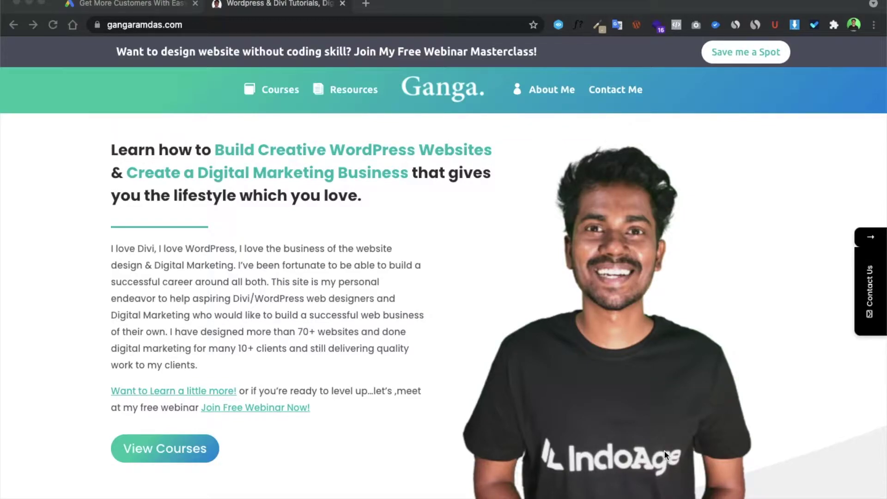
key("ctrl+Up")
left_click(735, 282)
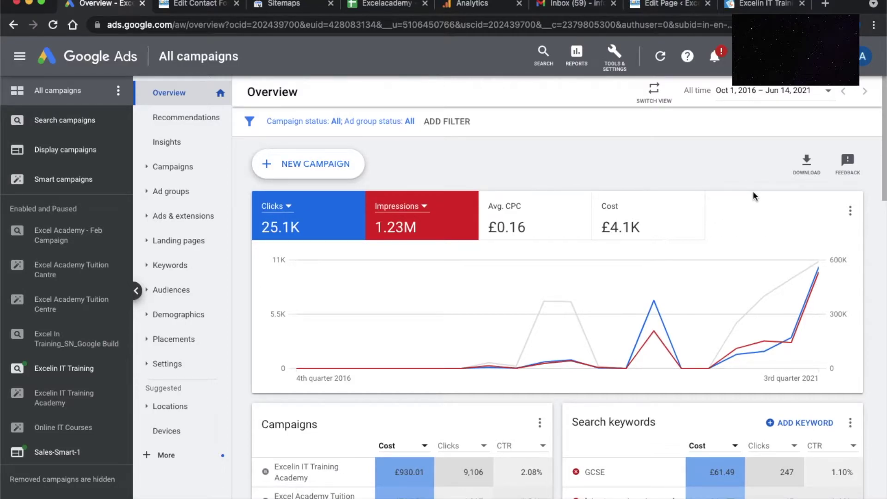
key("super+Tab")
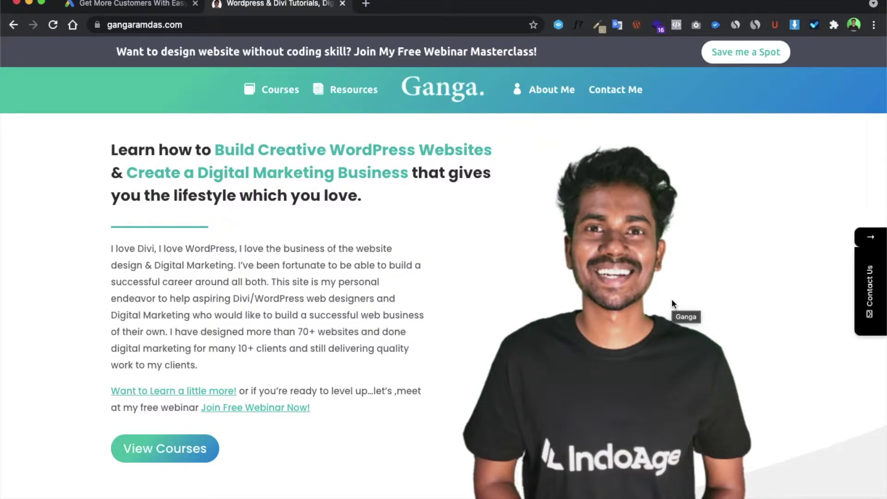
Step: Switch to Google Ads, open the account whose setup is complete, and start a new campaign
key("ctrl+shift+Tab")
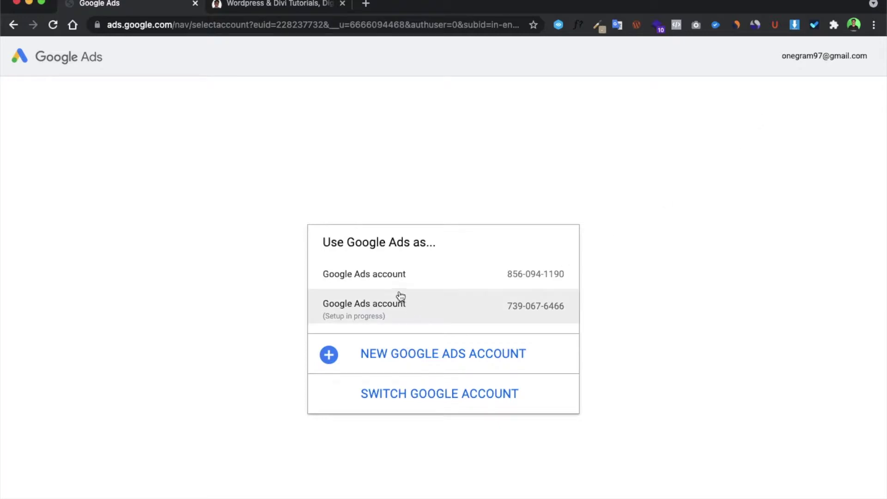
left_click(394, 280)
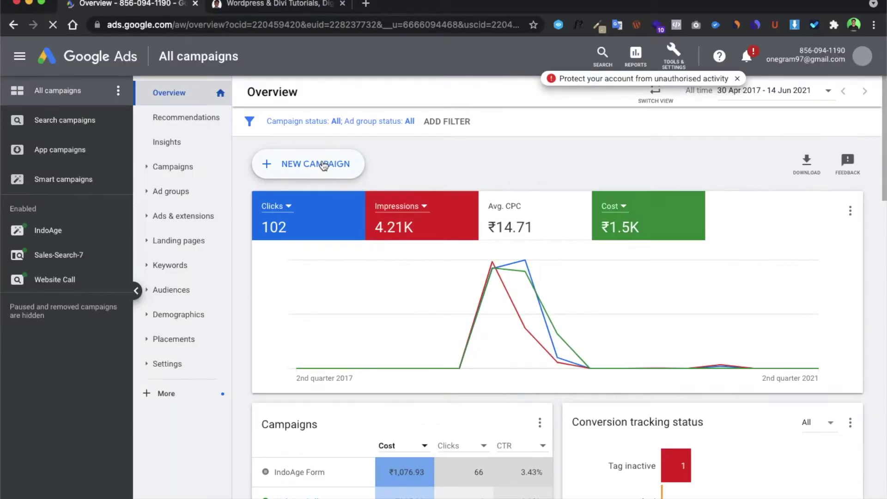
left_click(317, 166)
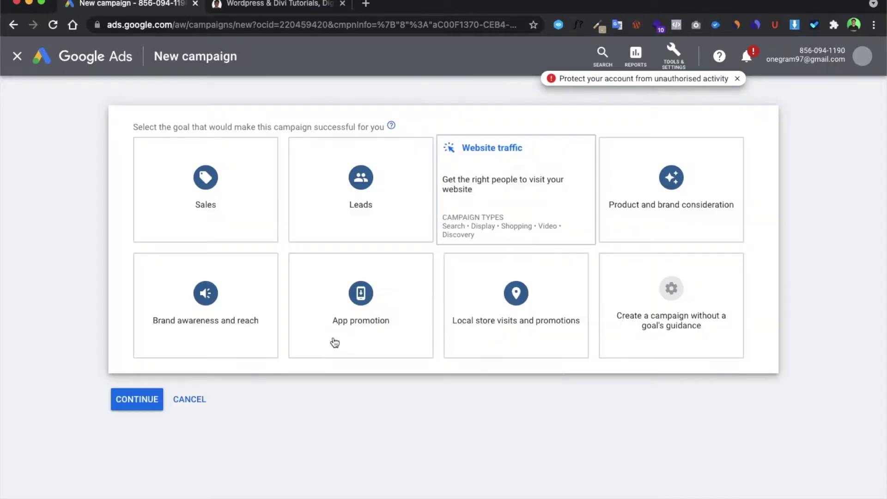
Step: Choose Sales as the campaign goal and Search as the campaign type, to be reached through website visits
left_click(148, 234)
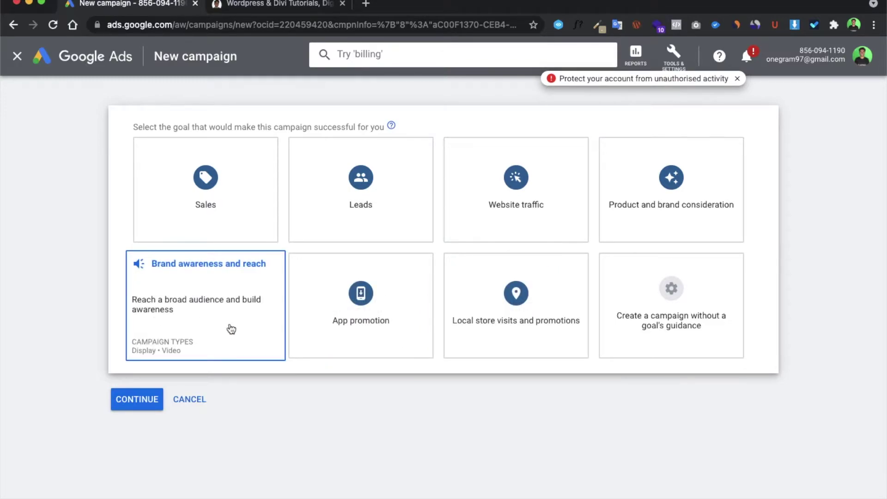
left_click(239, 219)
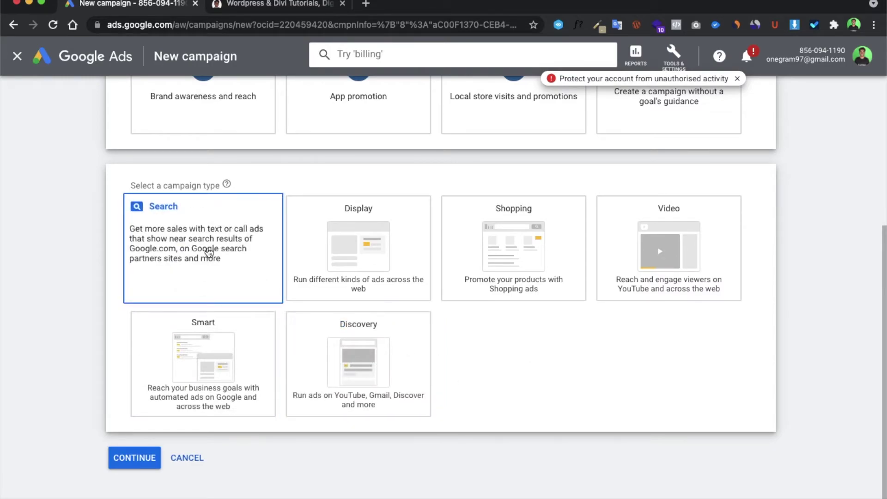
left_click(209, 252)
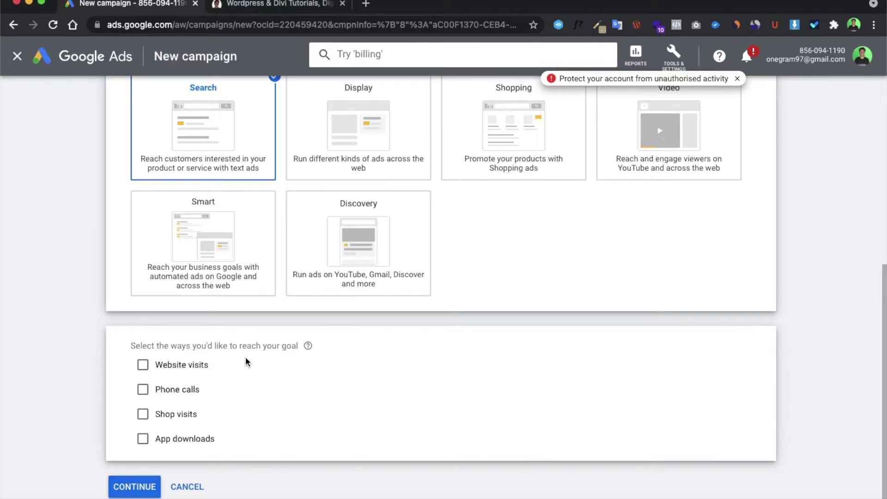
left_click(174, 367)
left_click(143, 428)
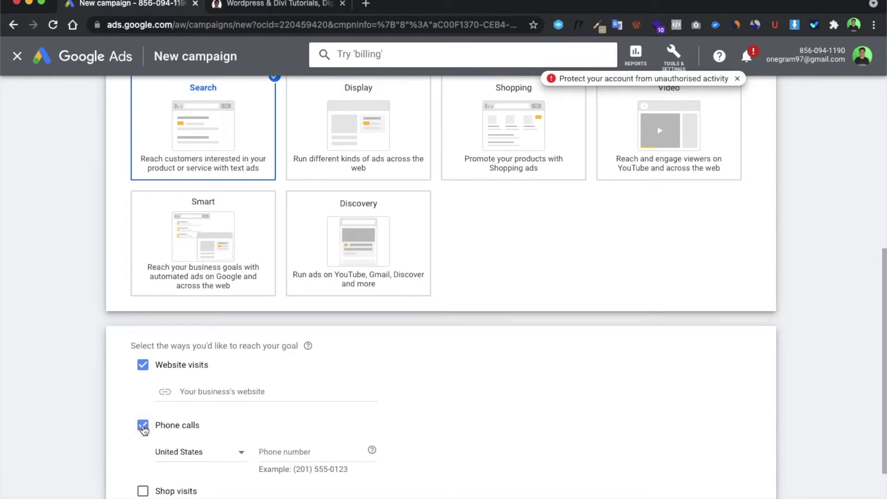
scroll(144, 425, "down", 3)
left_click(144, 407)
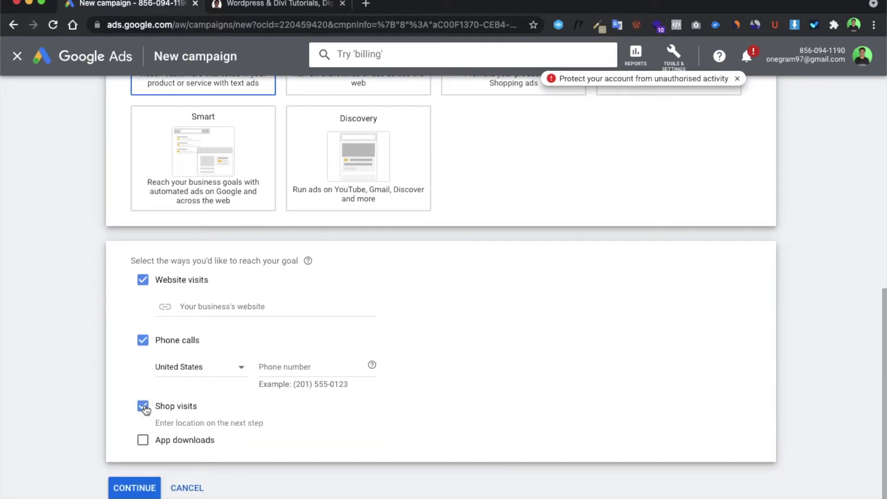
scroll(145, 409, "down", 1)
left_click(143, 419)
left_click(143, 420)
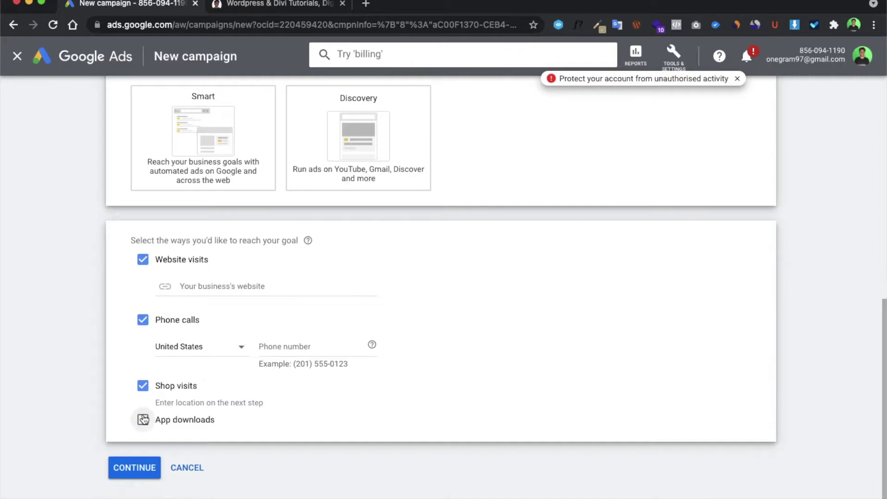
left_click(143, 386)
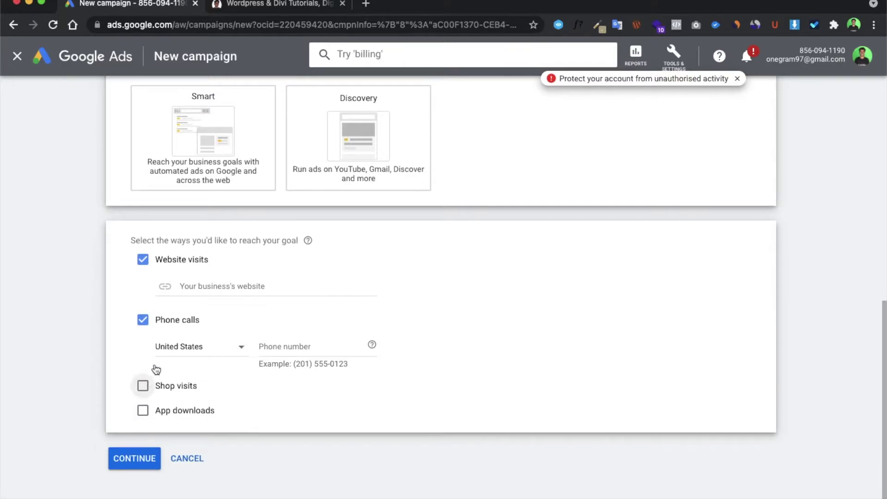
left_click(143, 320)
Step: Enter gangaramdas.com as the business website for website visits and continue to the campaign settings
left_click(209, 327)
type("gangaramdas.com")
left_click(153, 451)
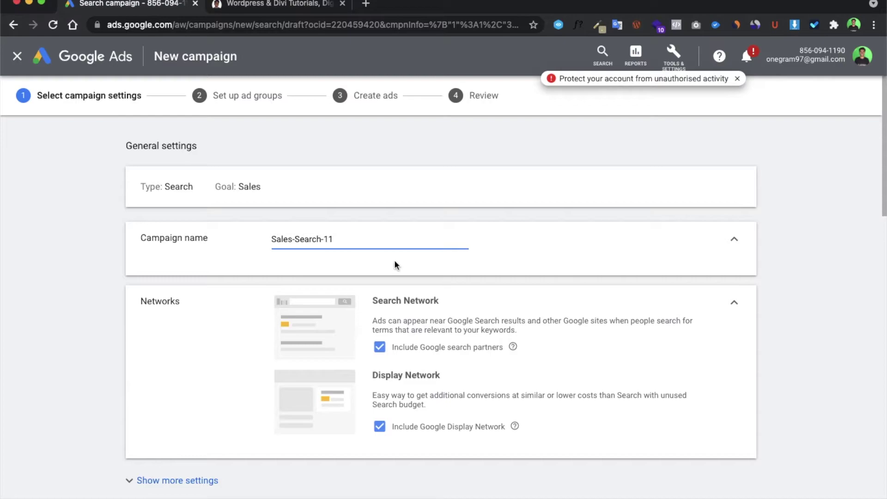
Step: Name the campaign Sale traffic Campaign and exclude the Google Display Network from its networks
triple_click(353, 241)
type("Sale traffic Campaign")
scroll(453, 319, "down", 1)
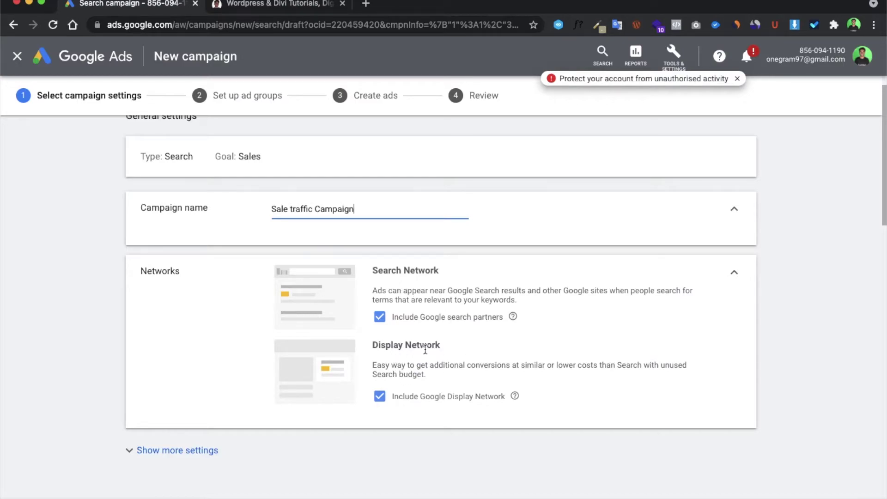
scroll(425, 349, "down", 1)
scroll(376, 431, "up", 1)
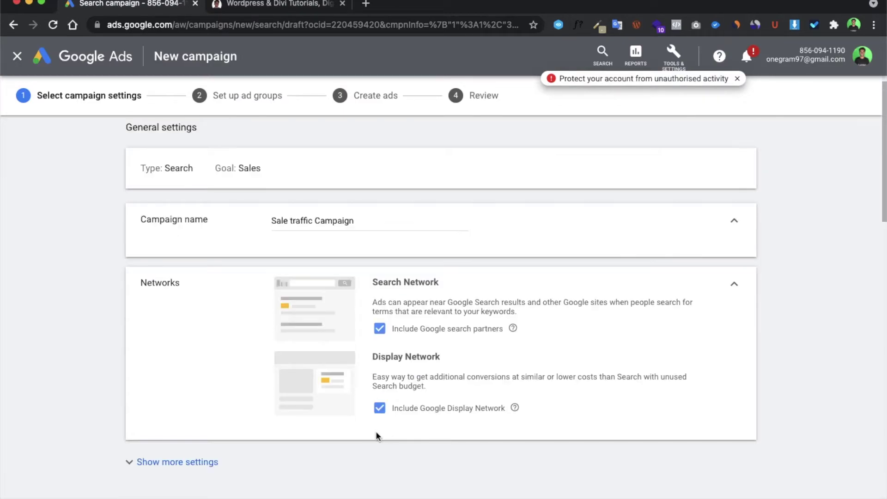
left_click(379, 408)
Step: Set India as the location the campaign targets
scroll(440, 408, "down", 5)
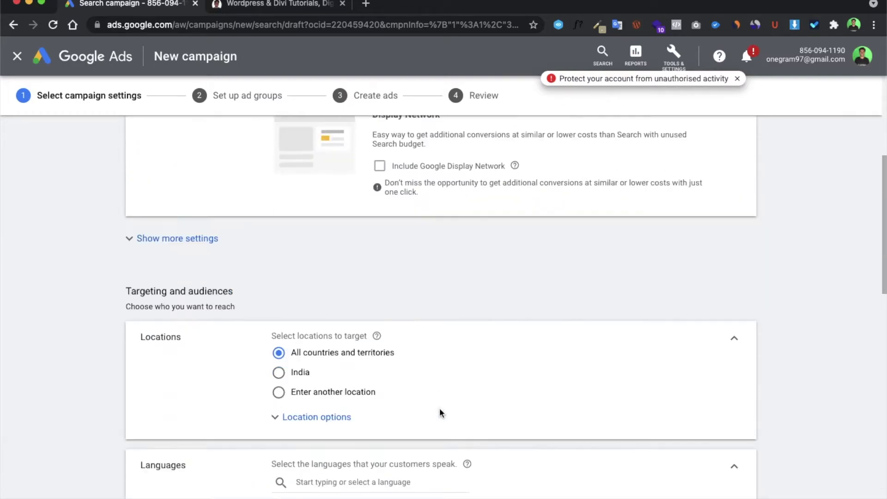
scroll(439, 409, "down", 1)
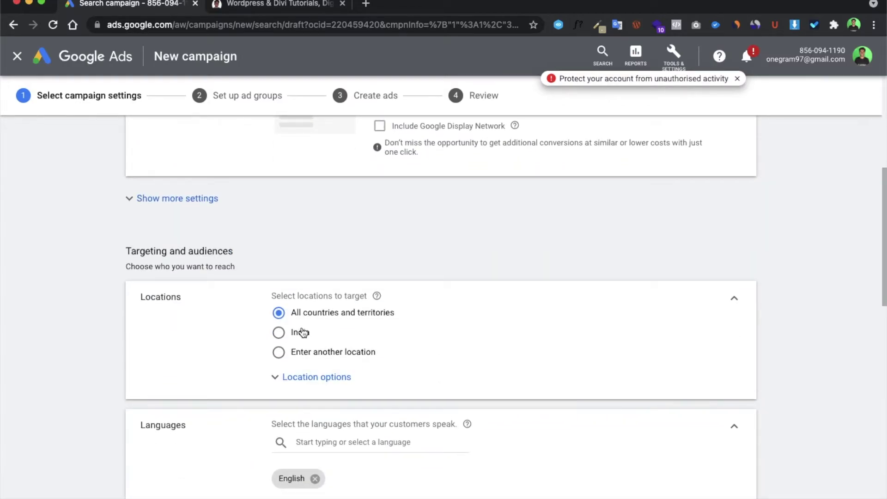
left_click(280, 333)
Step: Examine the location options, the customer language setting and the suggested audiences for the campaign
scroll(352, 333, "down", 5)
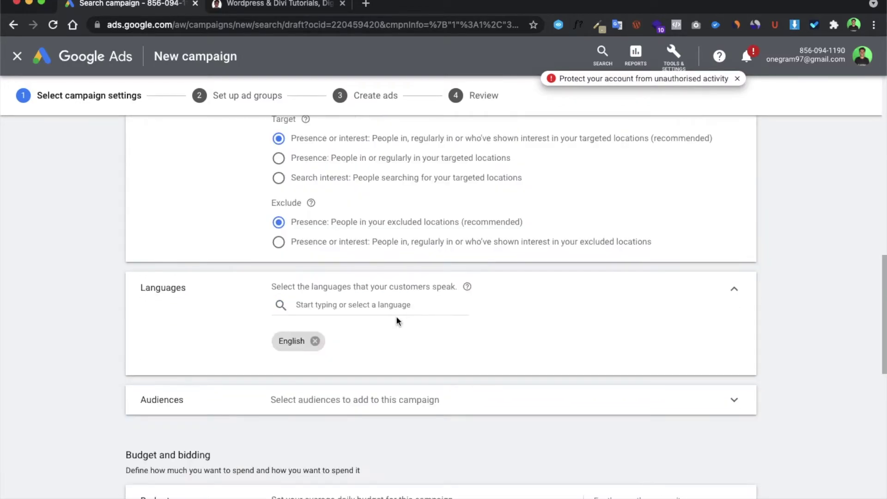
scroll(375, 323, "down", 1)
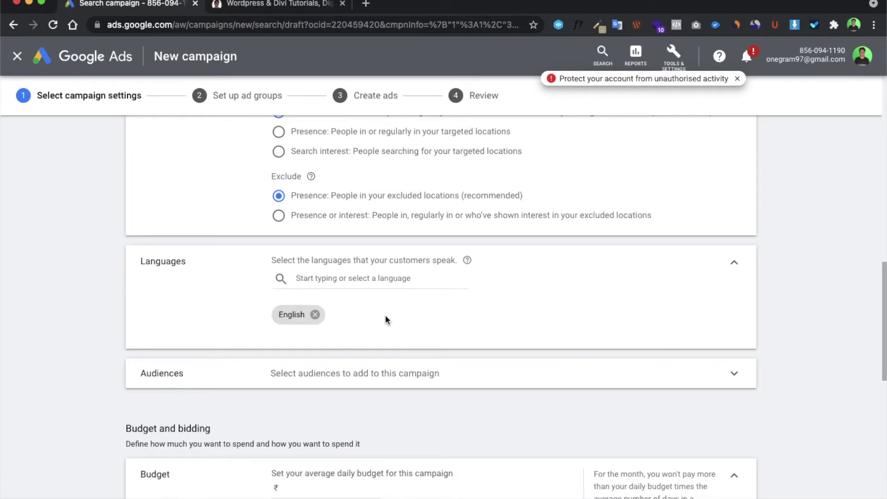
scroll(369, 325, "down", 1)
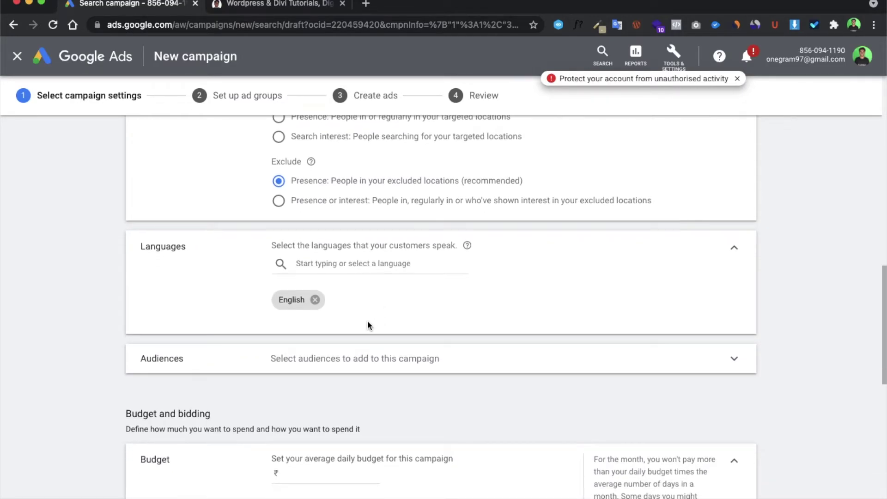
left_click(376, 356)
scroll(376, 356, "down", 10)
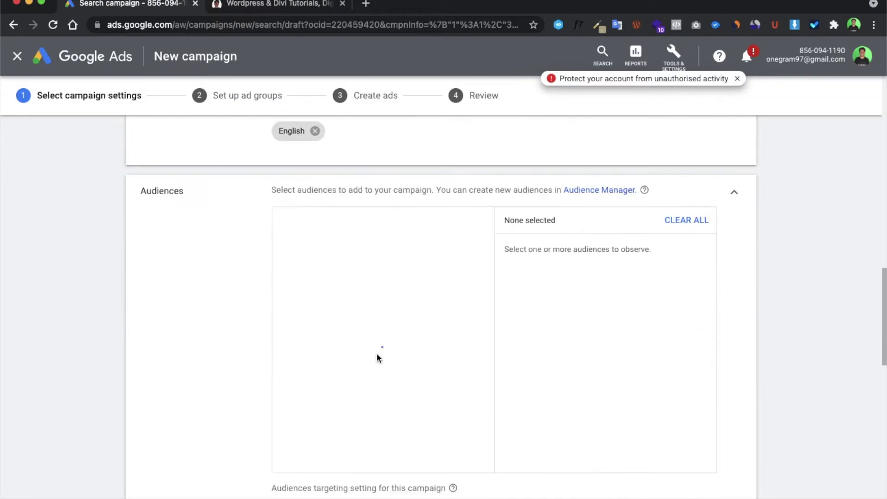
scroll(249, 411, "down", 1)
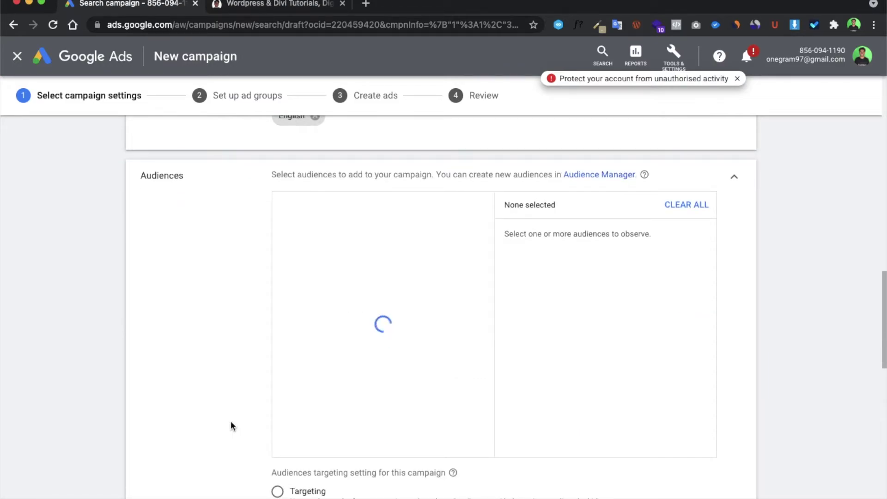
scroll(232, 426, "down", 2)
scroll(231, 426, "up", 5)
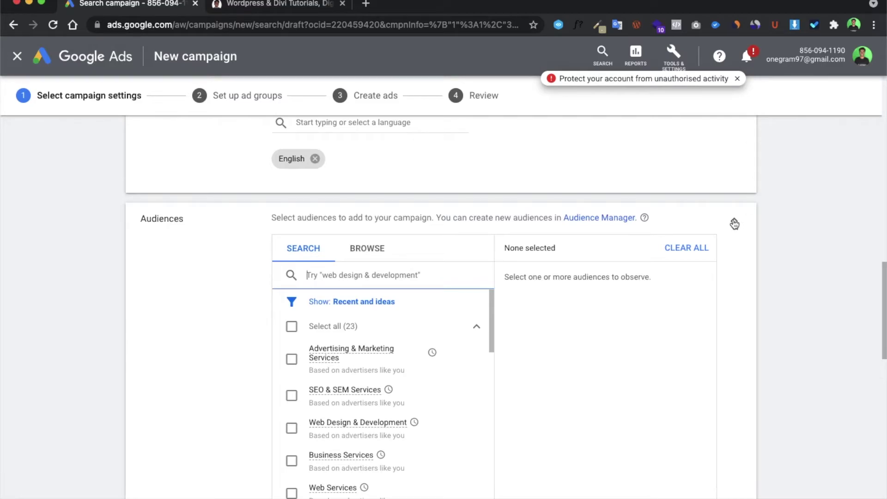
left_click(735, 224)
Step: Set the average daily budget to ₹500 and directly select Maximise clicks as the bid strategy
left_click(324, 230)
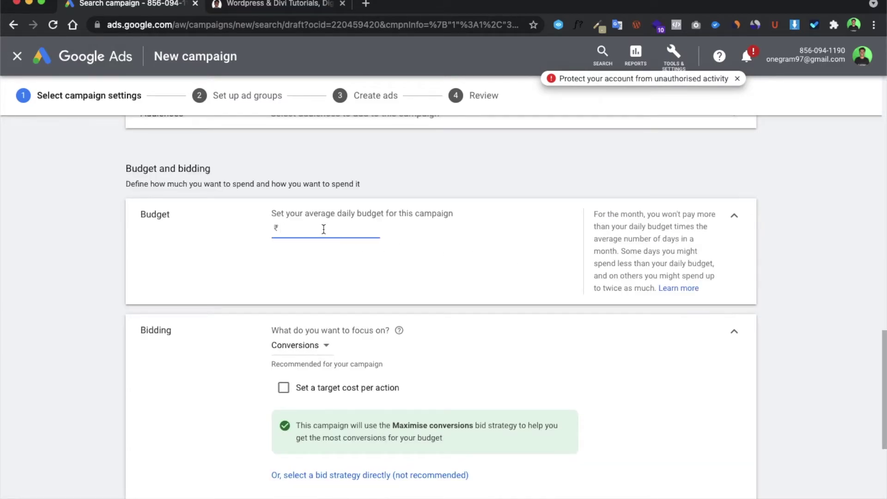
type("500")
scroll(523, 335, "down", 1)
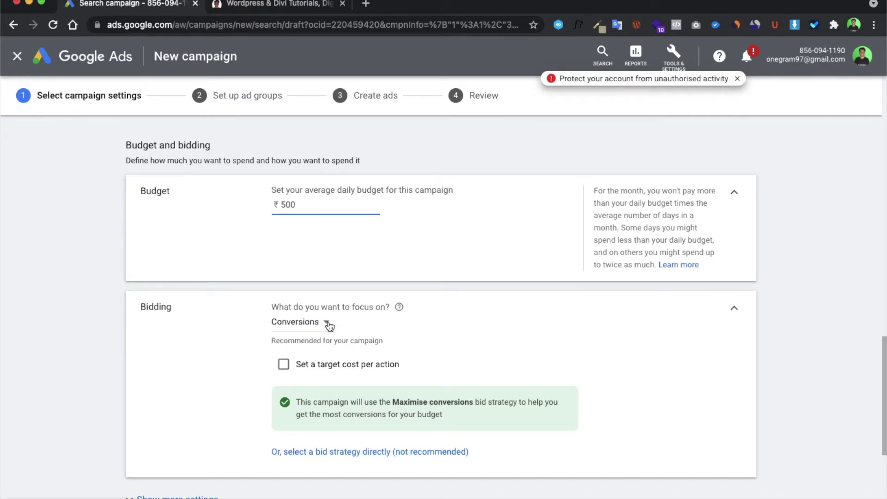
left_click(328, 324)
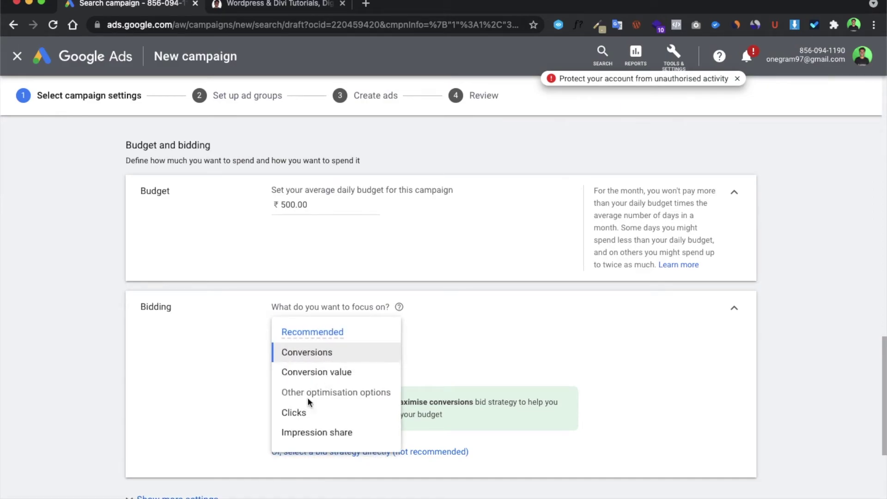
left_click(492, 371)
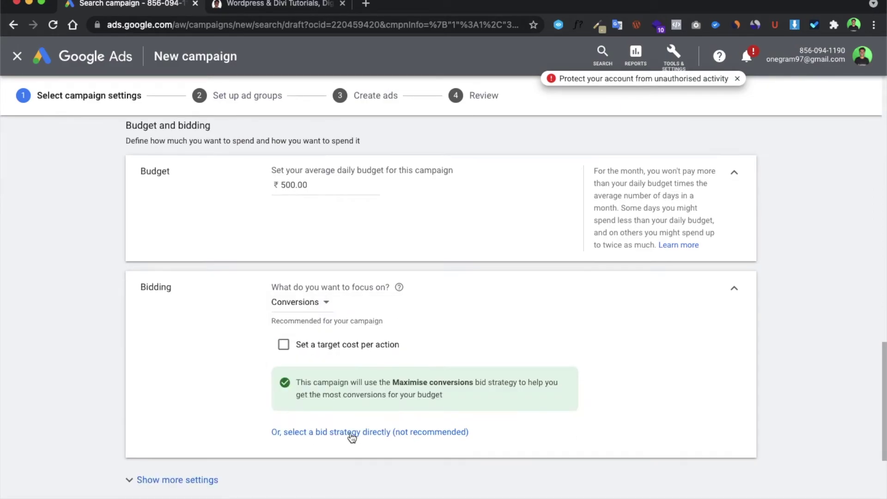
left_click(352, 434)
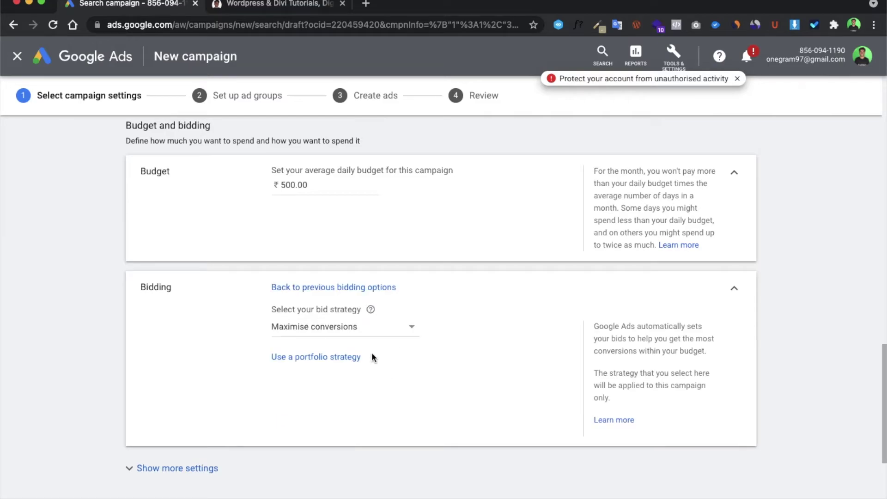
left_click(361, 336)
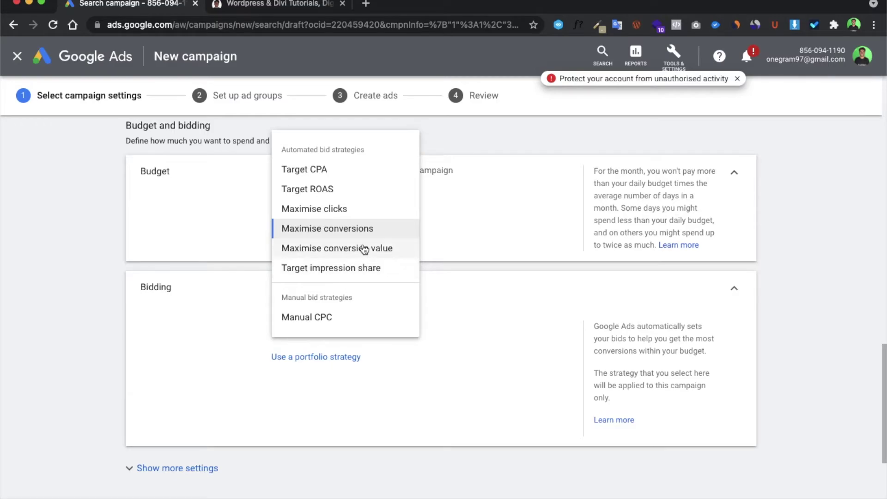
left_click(325, 213)
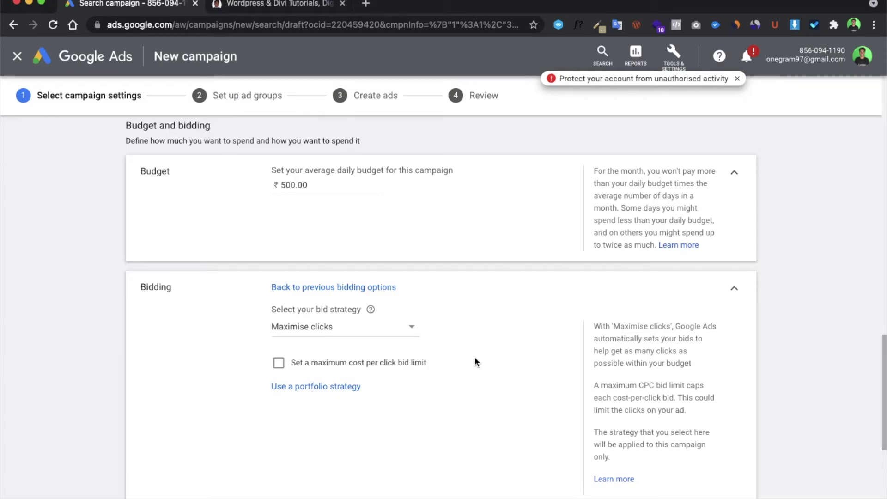
Step: Look through the ad extensions, save the campaign settings and review the suggested keywords in the ad group setup
scroll(205, 323, "down", 10)
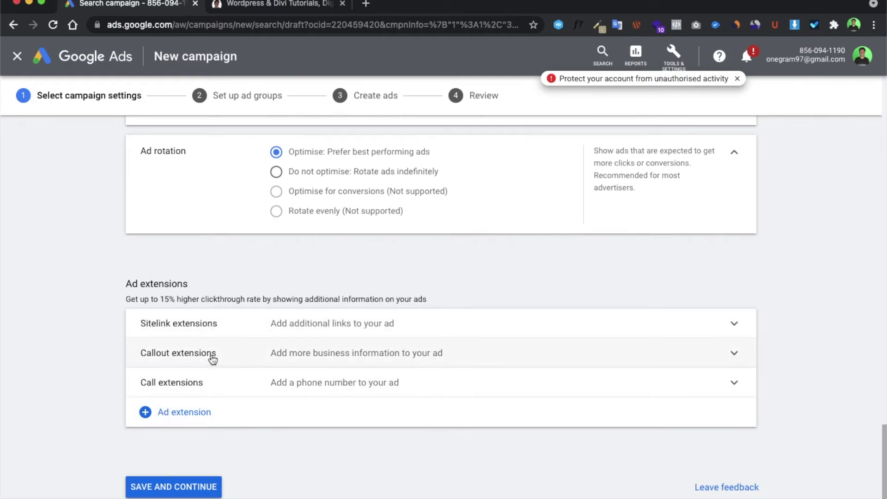
left_click(182, 324)
scroll(181, 416, "down", 10)
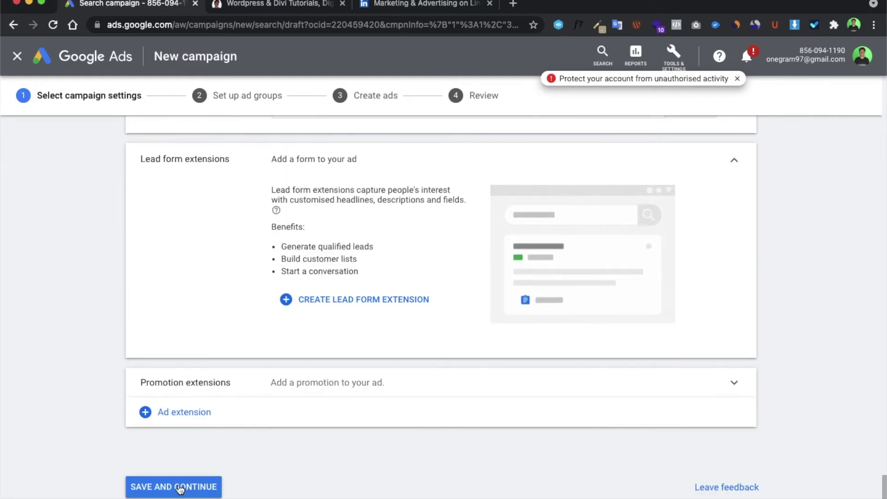
left_click(178, 486)
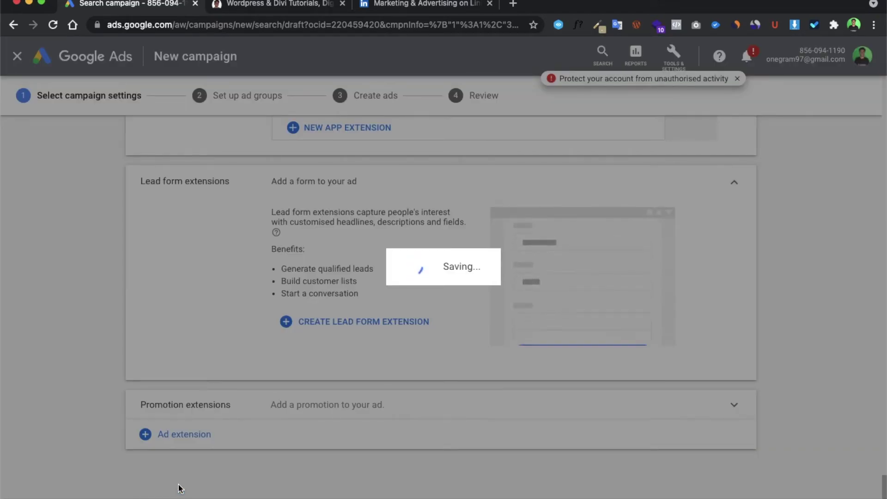
scroll(313, 422, "down", 5)
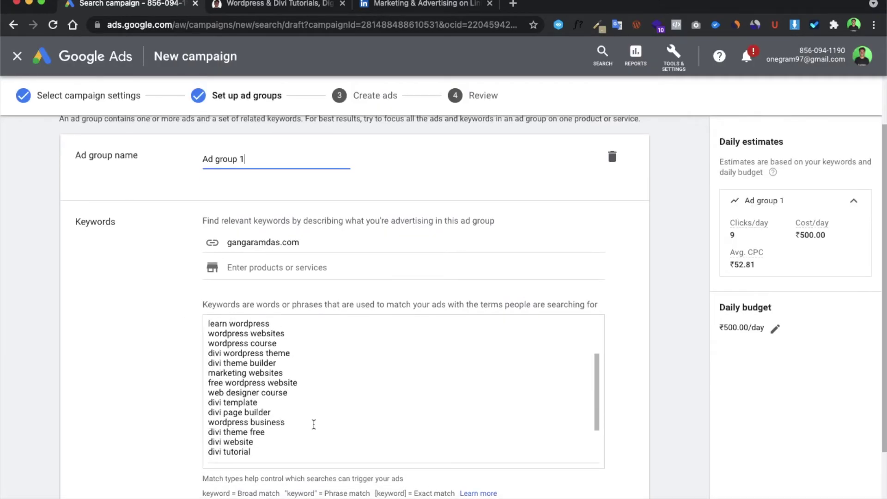
scroll(315, 424, "up", 6)
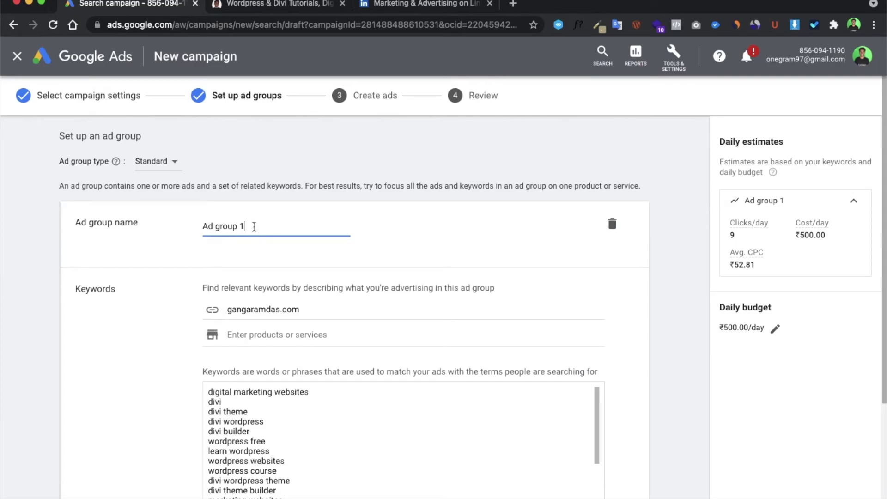
Step: Name the ad group "Digital marketing & wordpress" and save it with the suggested keywords
triple_click(254, 227)
type("Wordpress and digital ")
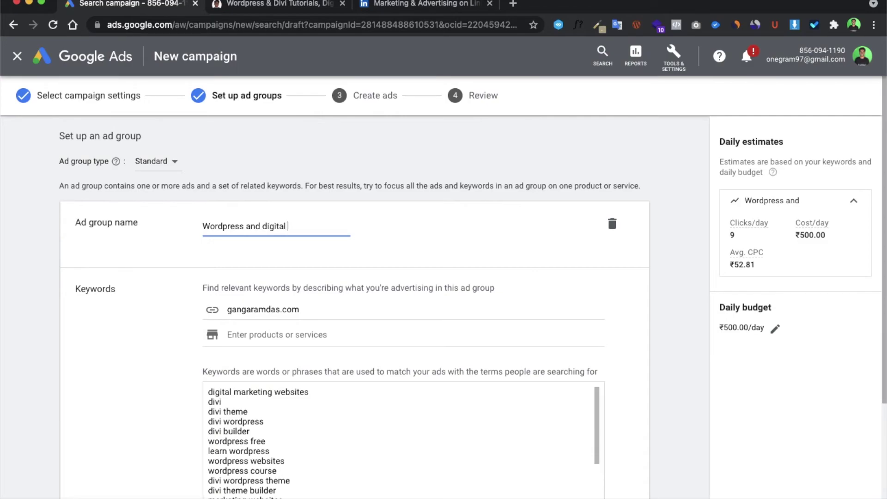
type("marketing")
scroll(317, 368, "down", 8)
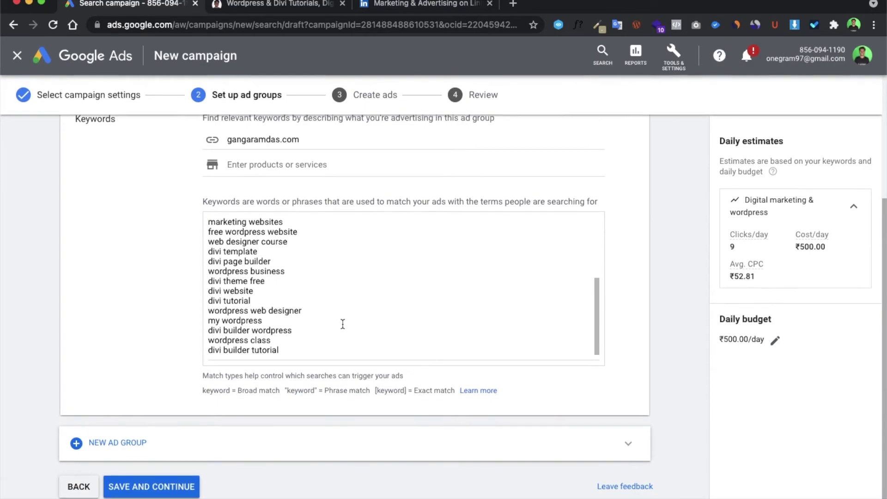
left_click(172, 488)
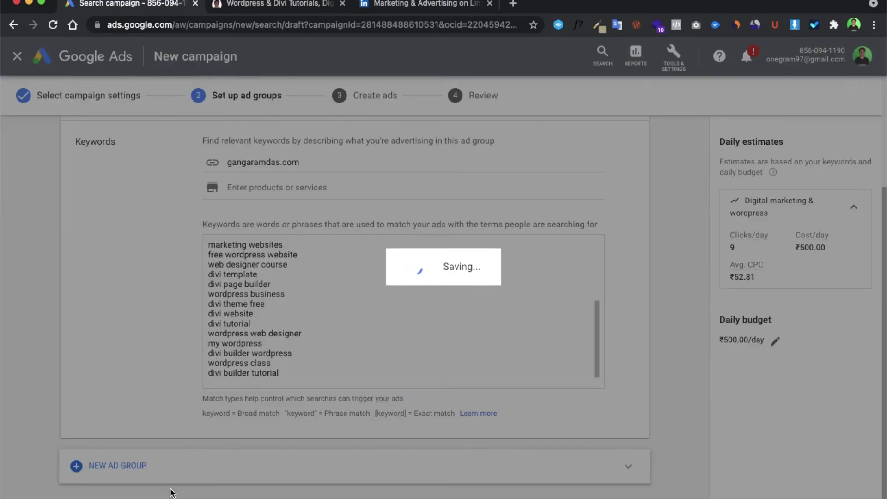
scroll(259, 460, "down", 7)
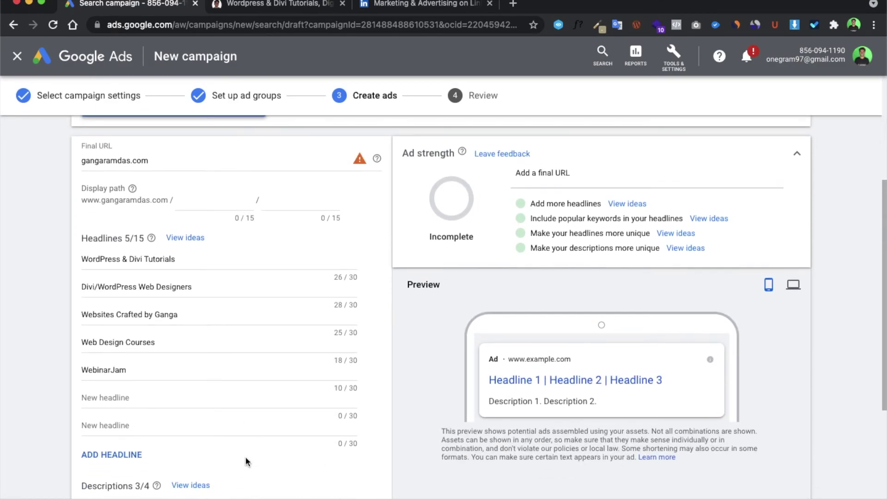
scroll(245, 453, "up", 3)
mouse_move(236, 388)
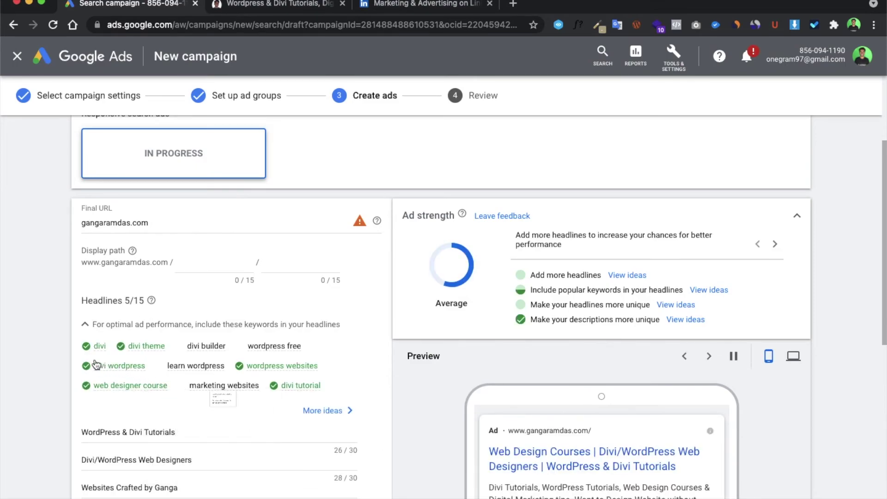
mouse_move(209, 373)
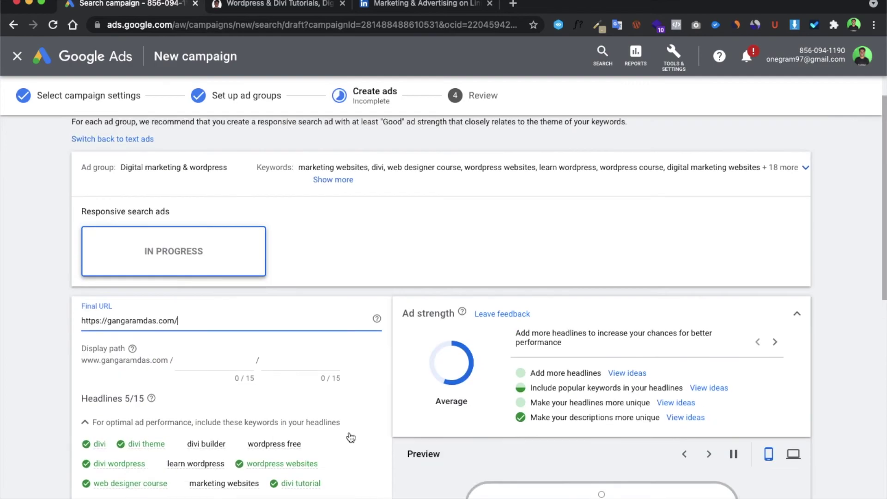
scroll(349, 431, "down", 10)
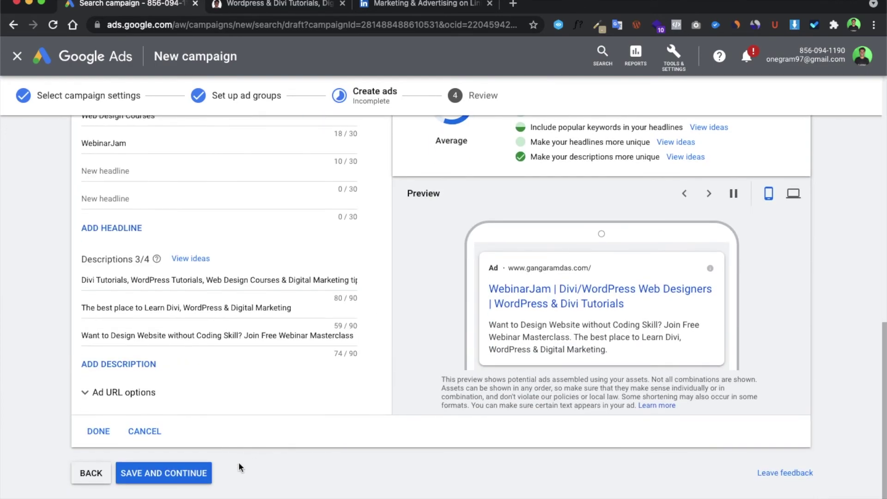
left_click(165, 477)
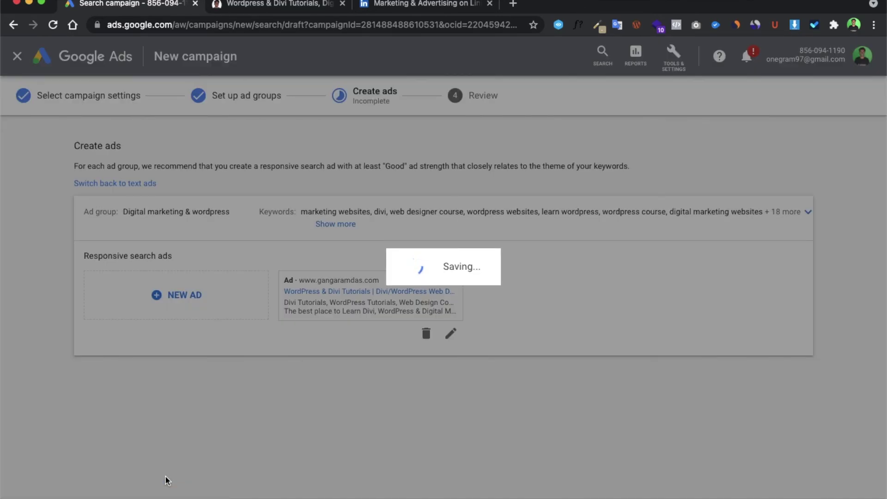